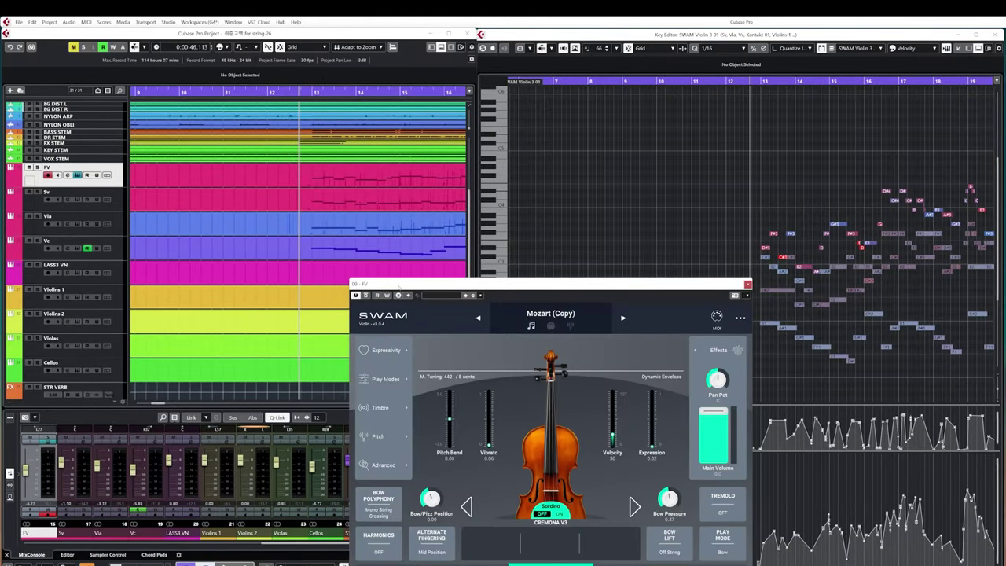
# Inspect the instrument plug-ins loaded on the FV, Sv, Vla and Vc tracks, and select the quartet tracks from Vc to FV.
pyautogui.moveTo(400, 286); pyautogui.dragTo(436, 236)
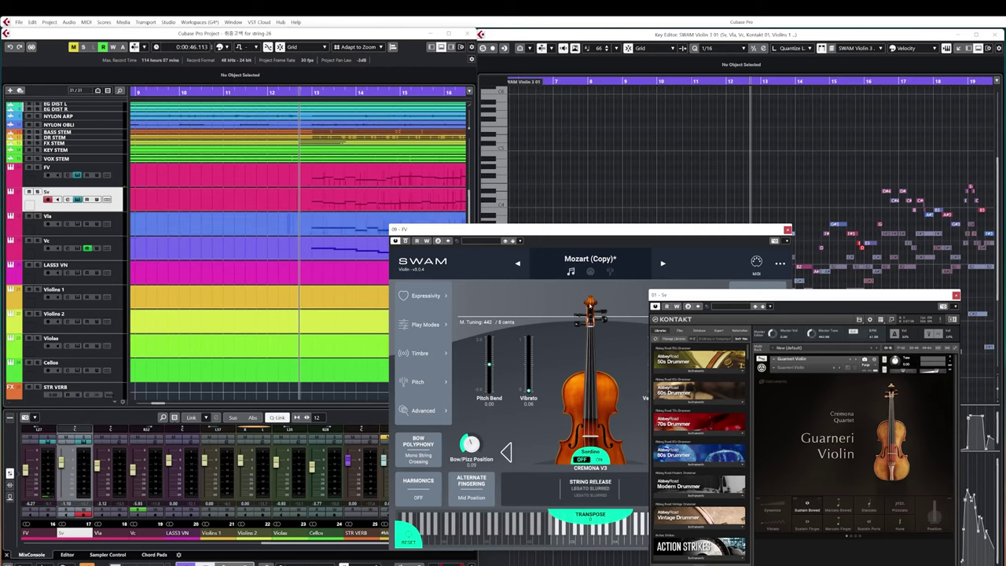
pyautogui.moveTo(722, 301); pyautogui.dragTo(514, 236)
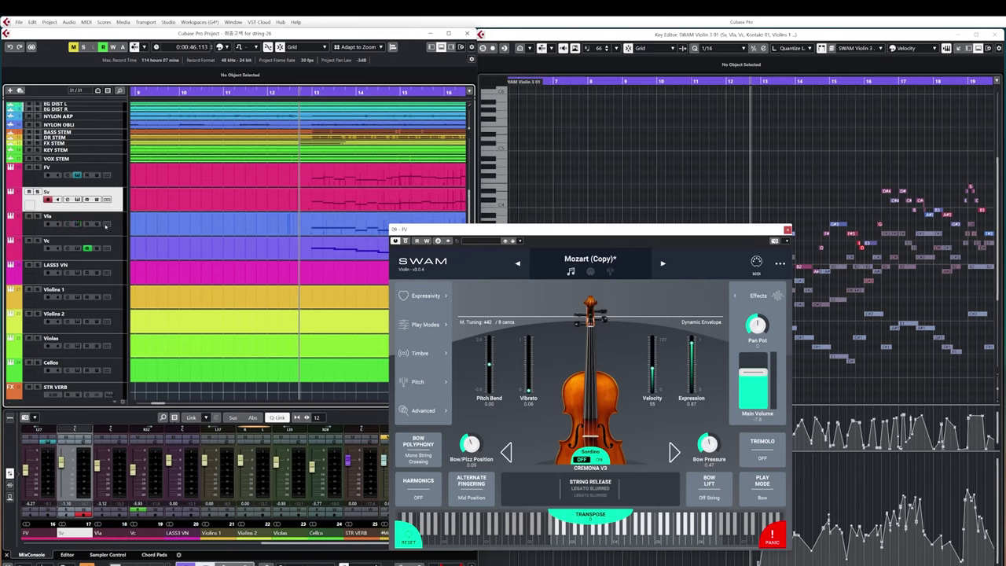
pyautogui.click(77, 224)
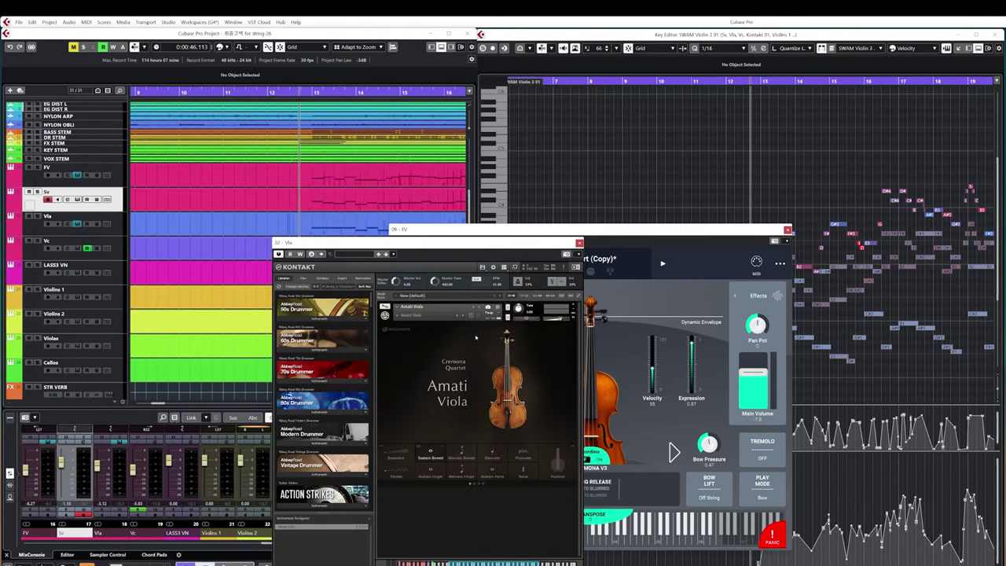
pyautogui.click(77, 224)
pyautogui.click(77, 248)
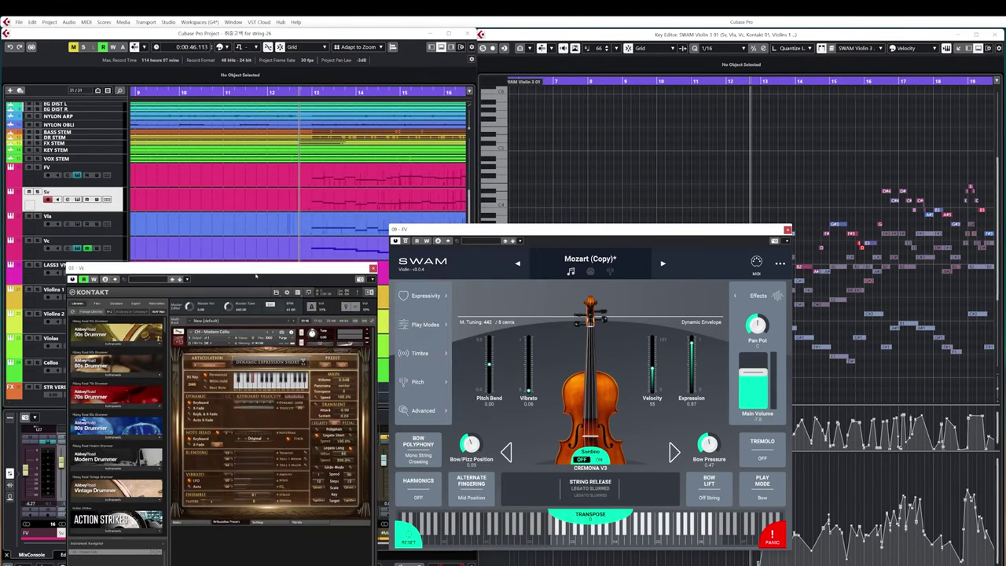
pyautogui.click(77, 248)
pyautogui.click(55, 241)
pyautogui.keyDown('shift'); pyautogui.click(55, 167); pyautogui.keyUp('shift')
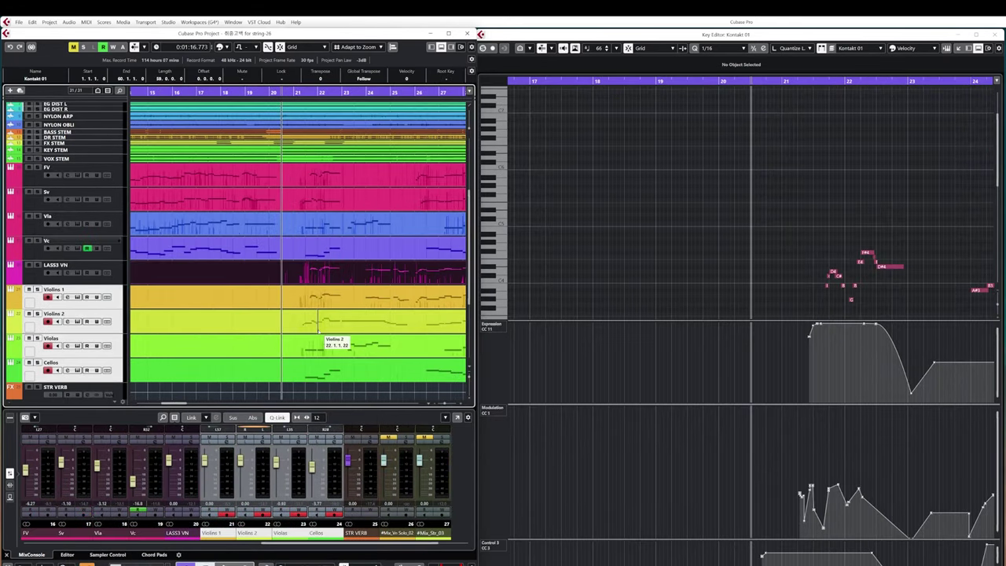
# Inspect the LA Scoring Strings 3 instrument on the LASS3 VN track, including its mixer and performance pages.
pyautogui.click(79, 273)
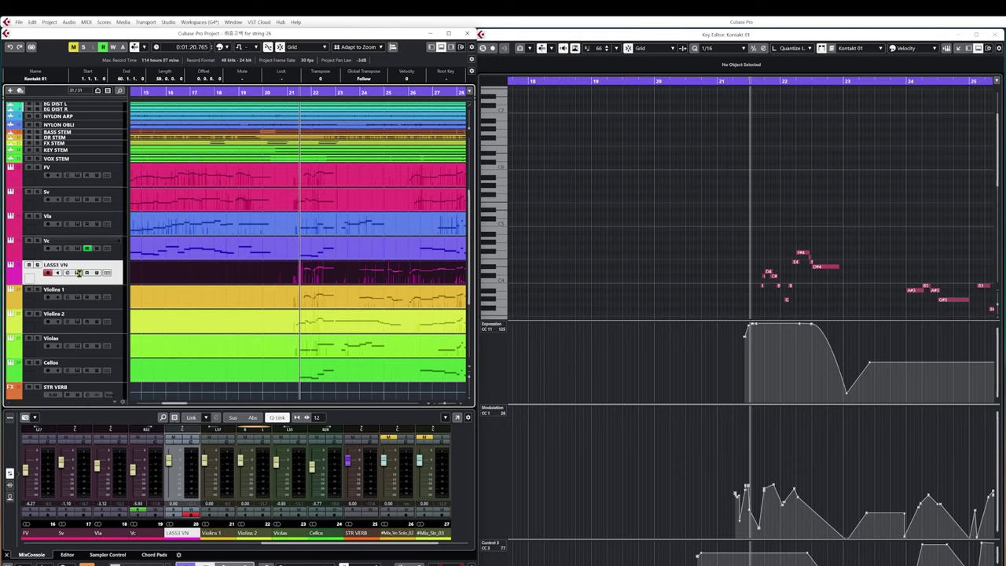
pyautogui.click(78, 273)
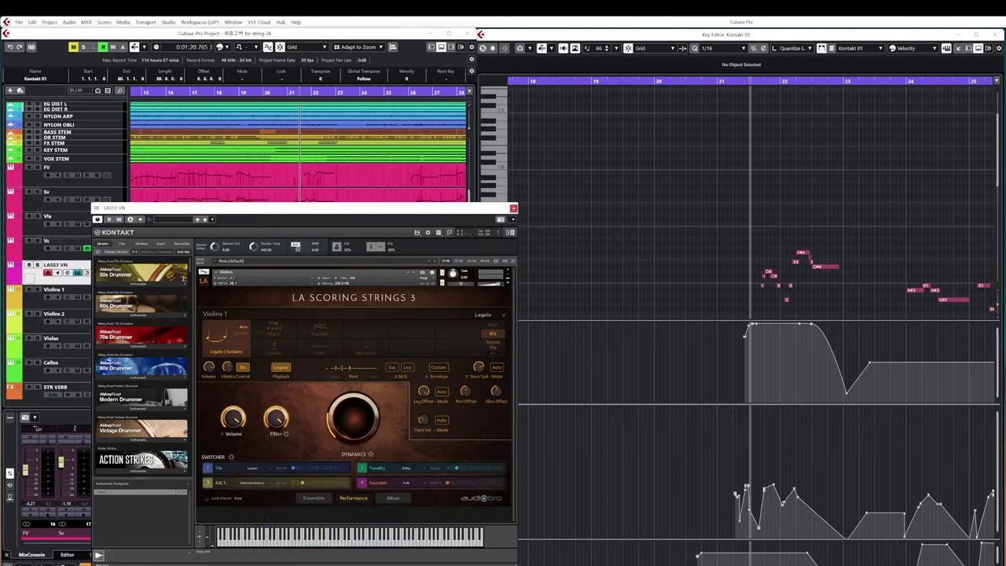
pyautogui.moveTo(296, 215); pyautogui.dragTo(444, 219)
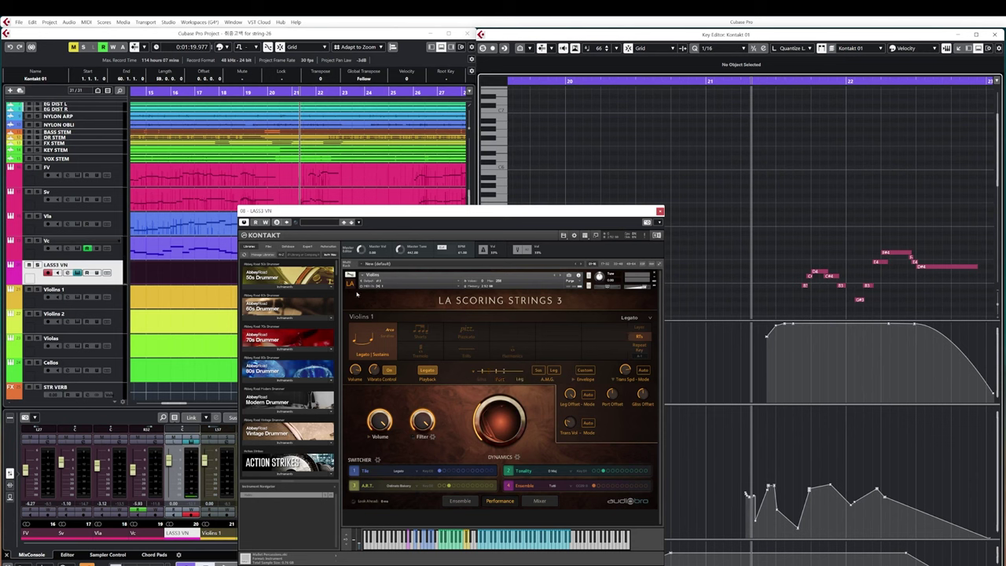
pyautogui.click(538, 501)
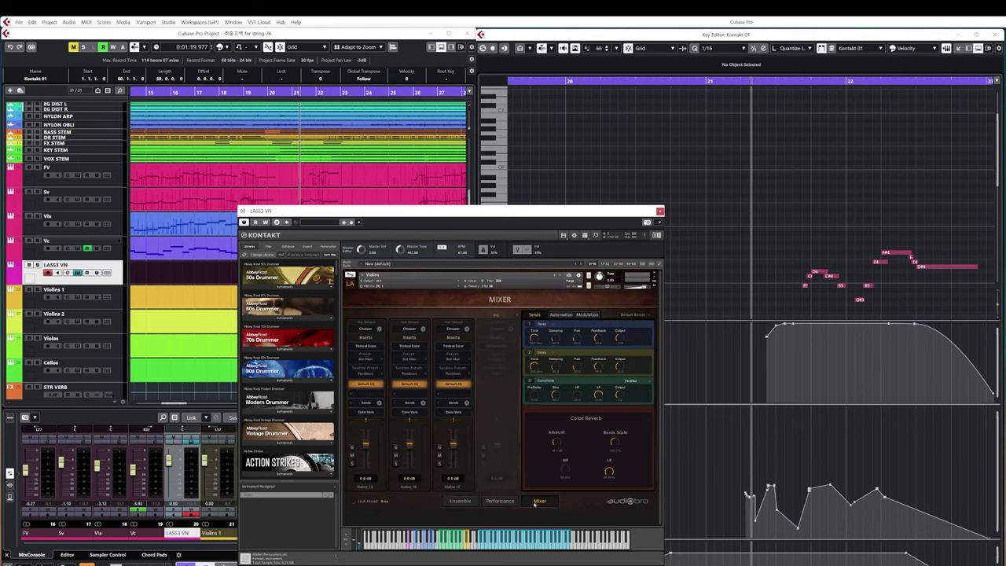
pyautogui.click(487, 502)
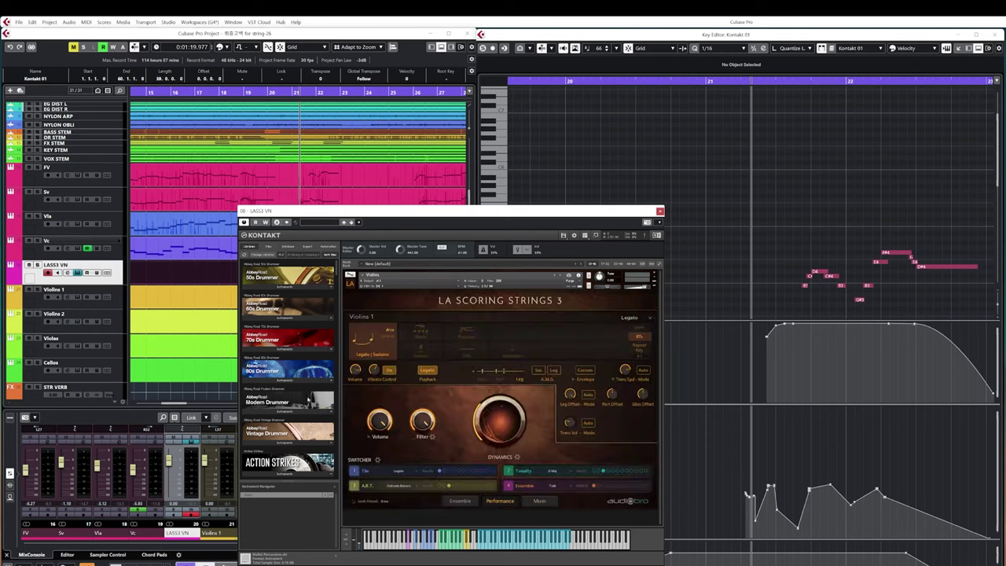
pyautogui.click(424, 334)
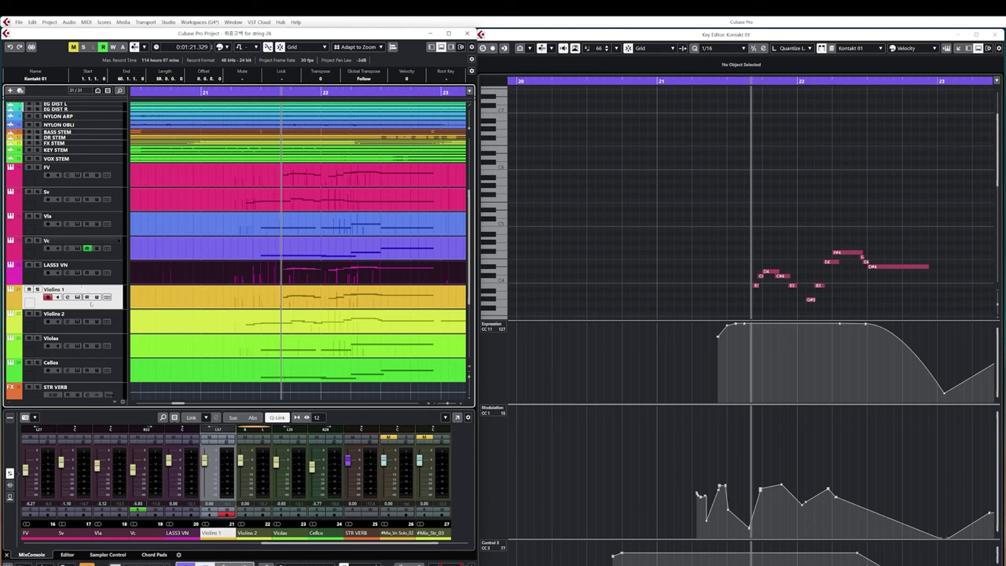
# Solo the LASS3 VN track together with Violins 1 and audition the two layers.
pyautogui.click(116, 281)
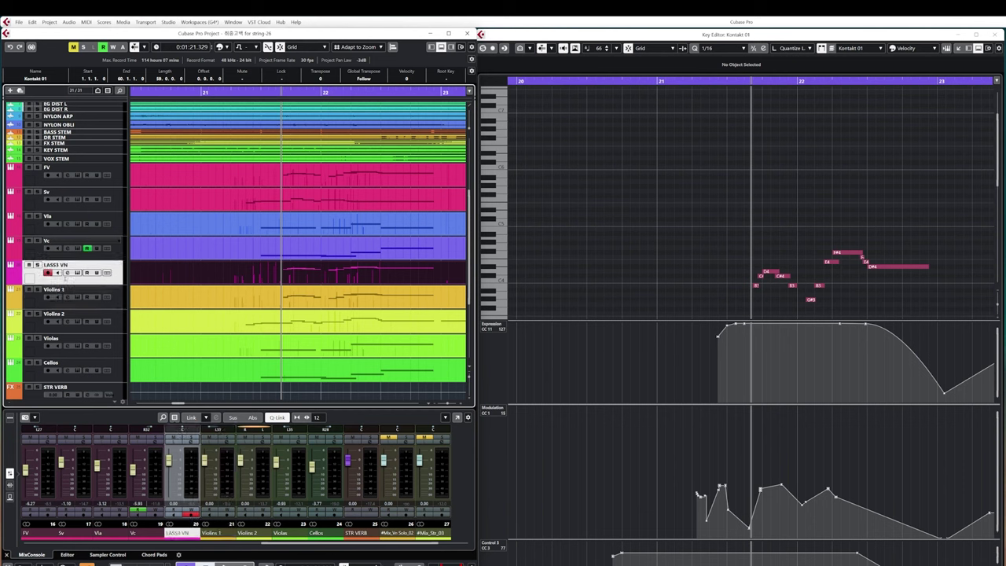
pyautogui.press('s')
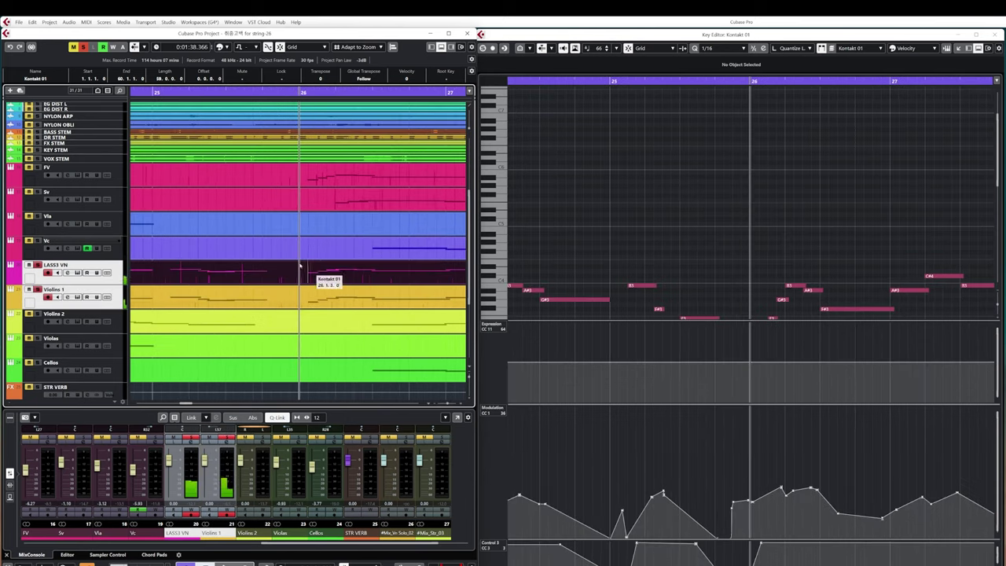
pyautogui.press('Up')
pyautogui.press('Up')
pyautogui.press('Up')
pyautogui.press('Up')
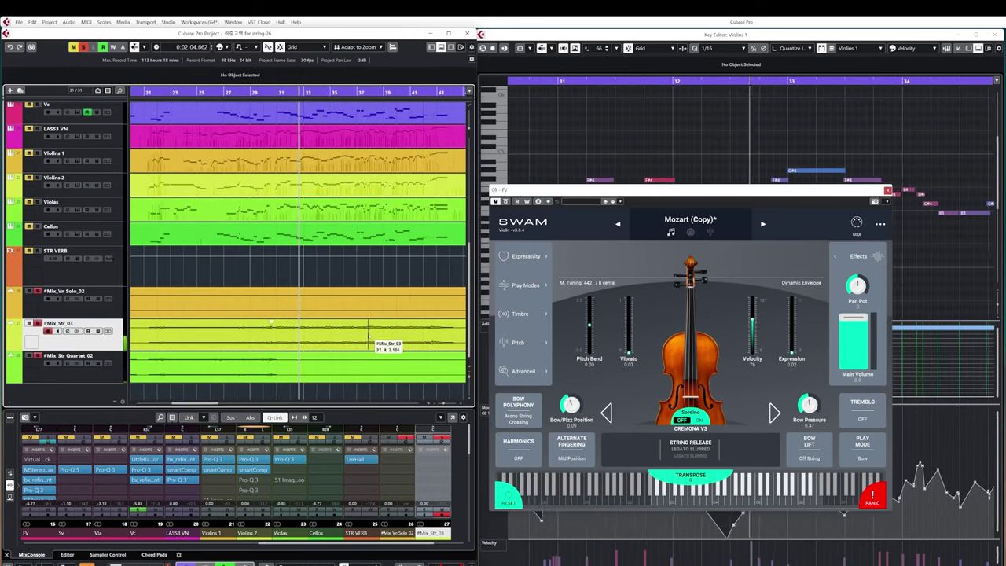
# Audition the soloed #Mix_Str_03 track, and turn off solo on the #Mix_Vn Solo_02, #Mix_Str_03 and #Mix_Str Quartet_02 tracks.
pyautogui.press('h')
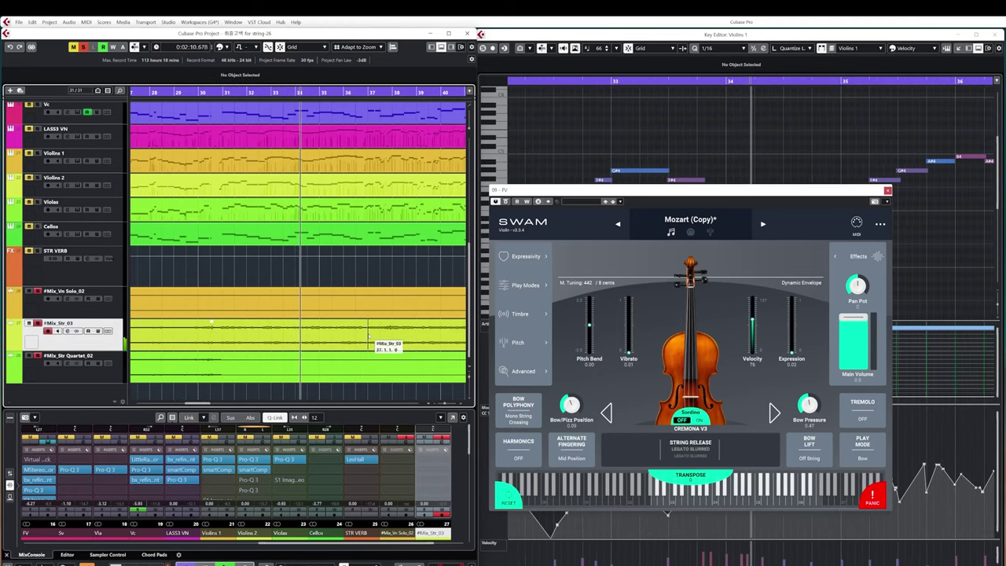
pyautogui.press('g')
pyautogui.press('g')
pyautogui.press('g')
pyautogui.press('g')
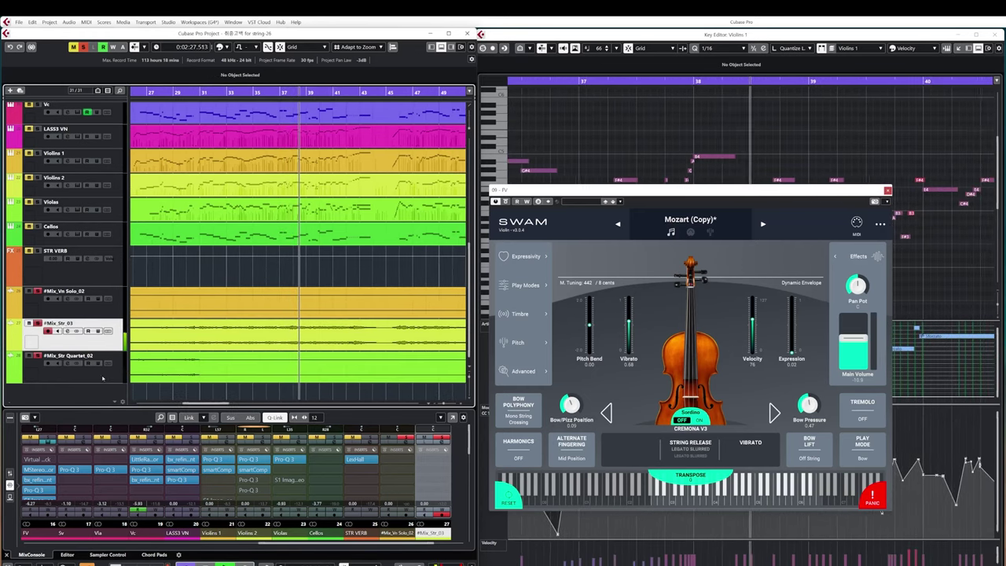
pyautogui.scroll(-2, 237, 356)
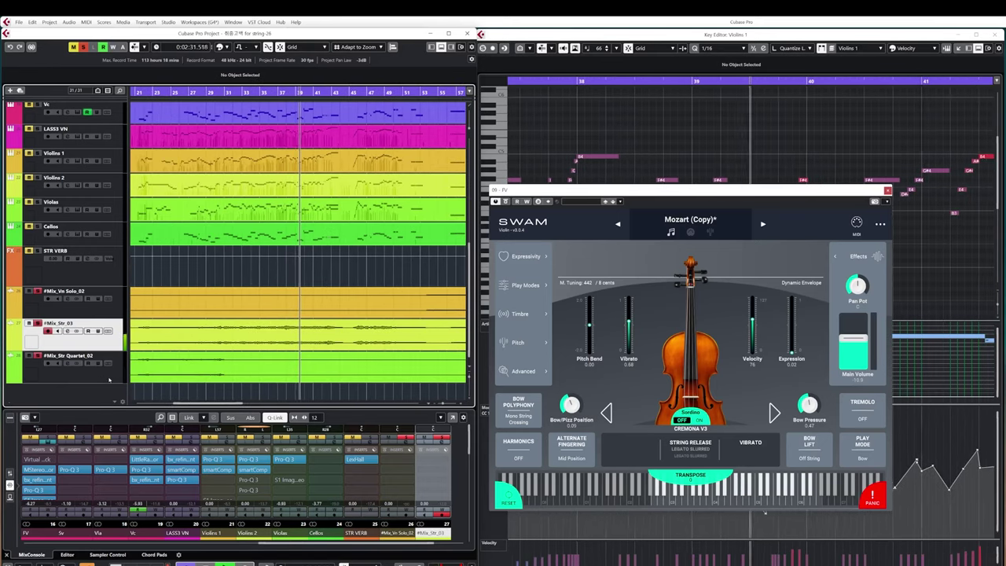
pyautogui.click(93, 373)
pyautogui.keyDown('shift'); pyautogui.click(83, 307); pyautogui.keyUp('shift')
pyautogui.click(37, 291)
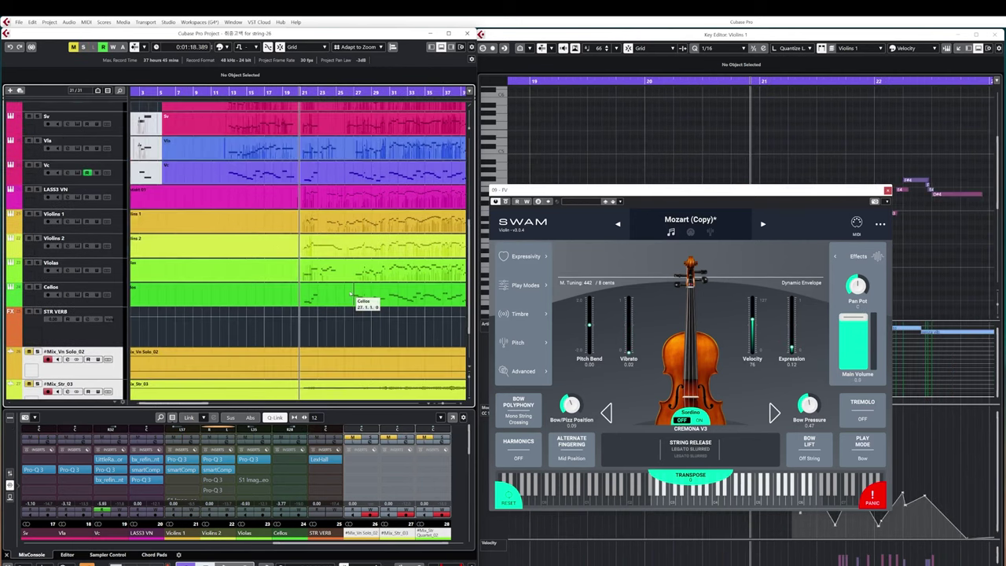
# Open the FV track's Pro-Q 3 insert and examine its EQ curve against the soloed violin during playback.
pyautogui.scroll(1, 337, 305)
pyautogui.scroll(3, 328, 305)
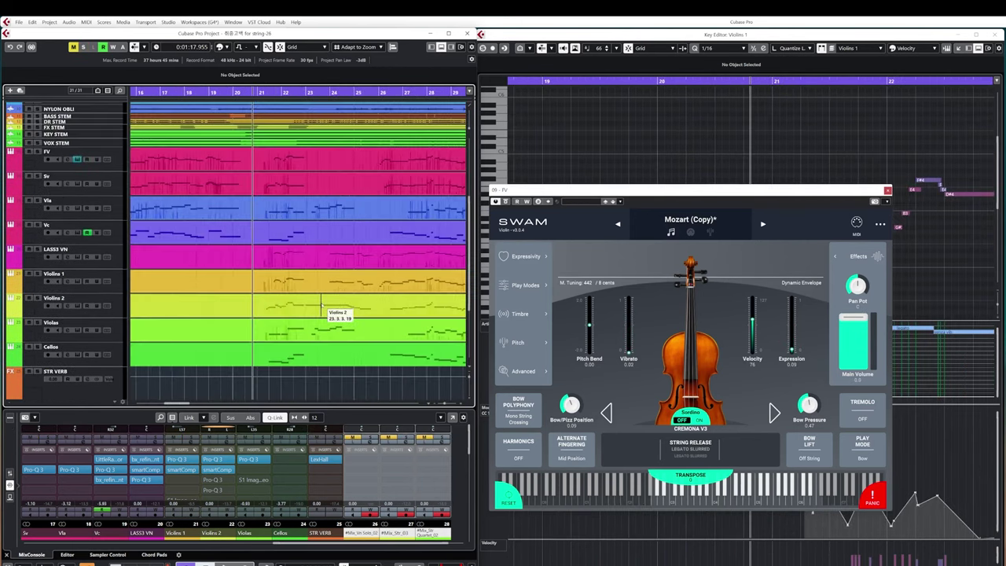
pyautogui.scroll(1, 326, 302)
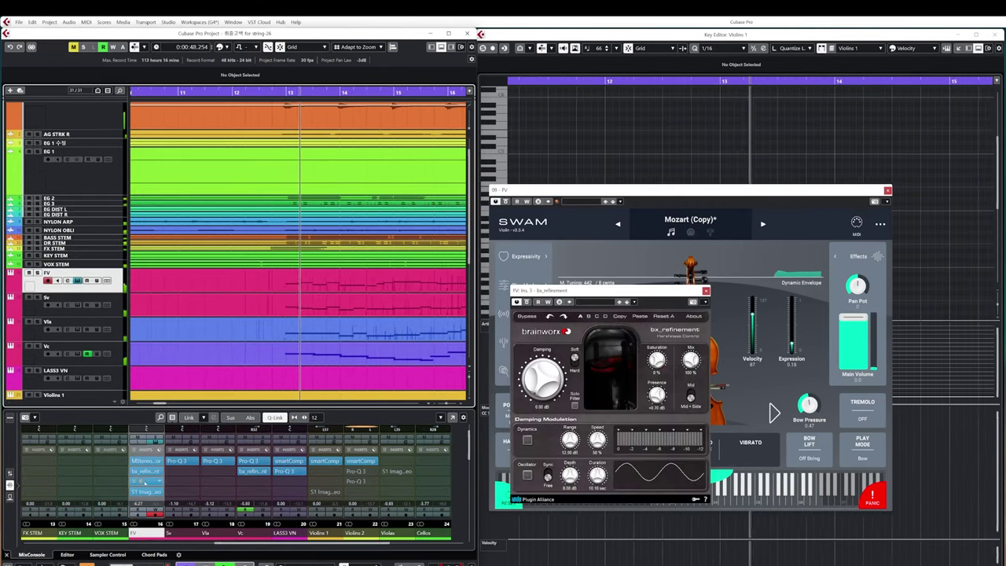
pyautogui.click(144, 482)
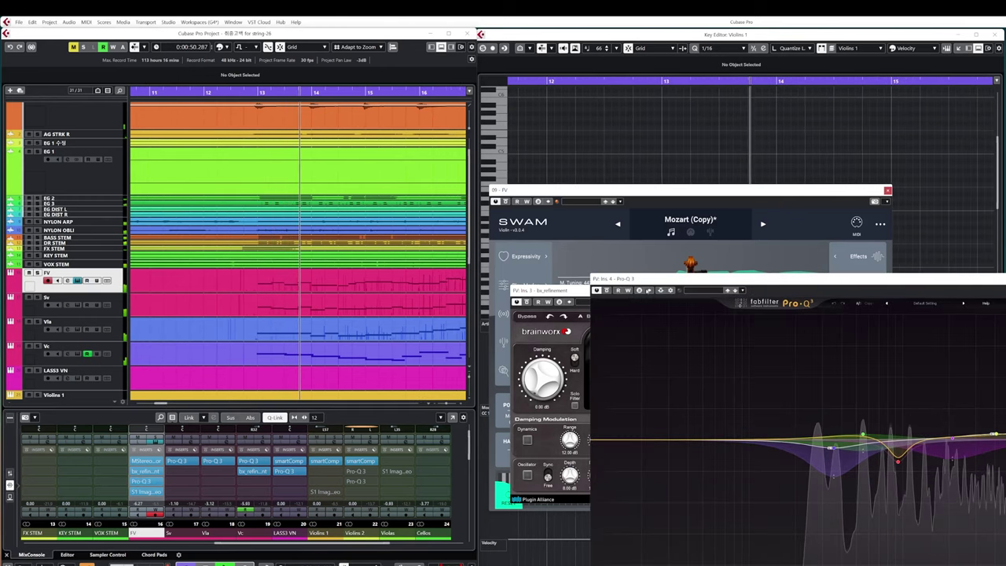
pyautogui.moveTo(629, 278); pyautogui.dragTo(310, 200)
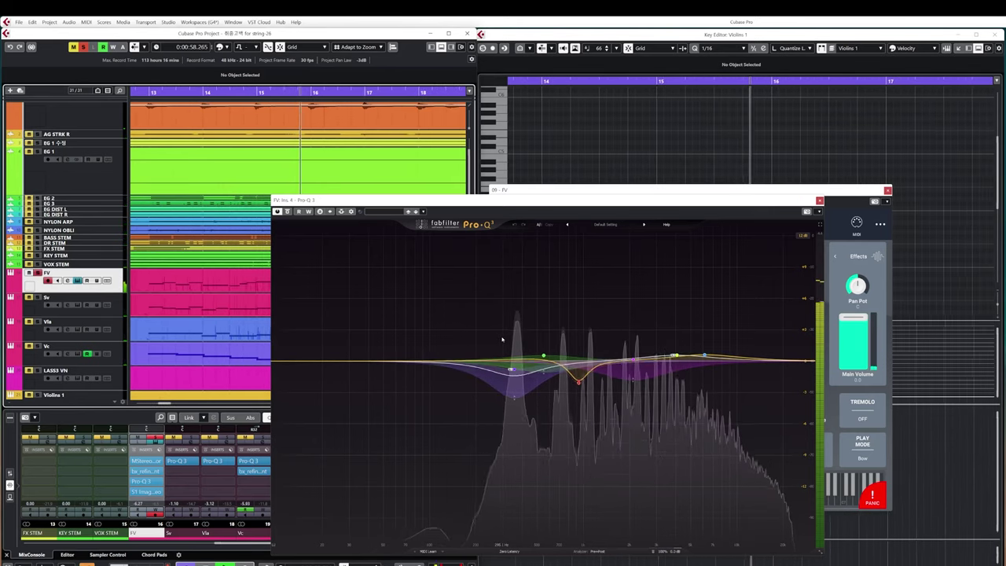
pyautogui.press('space')
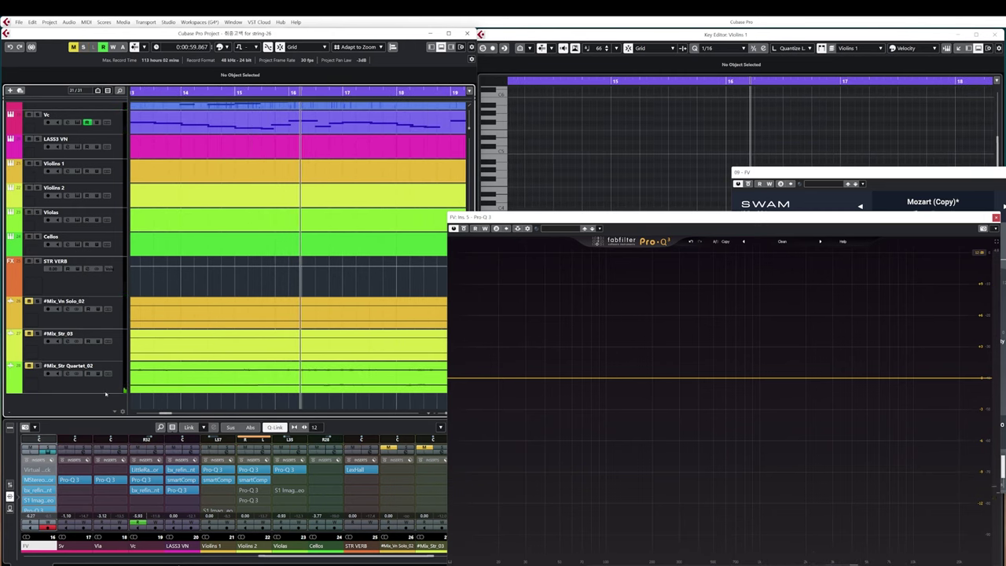
# In the empty Pro-Q 3 on FV, shape a low-mid boost, a mid cut and a dynamic band near 1 kHz.
pyautogui.moveTo(721, 379)
pyautogui.mouseDown()
pyautogui.moveTo(721, 406)
pyautogui.moveTo(717, 389)
pyautogui.mouseUp()
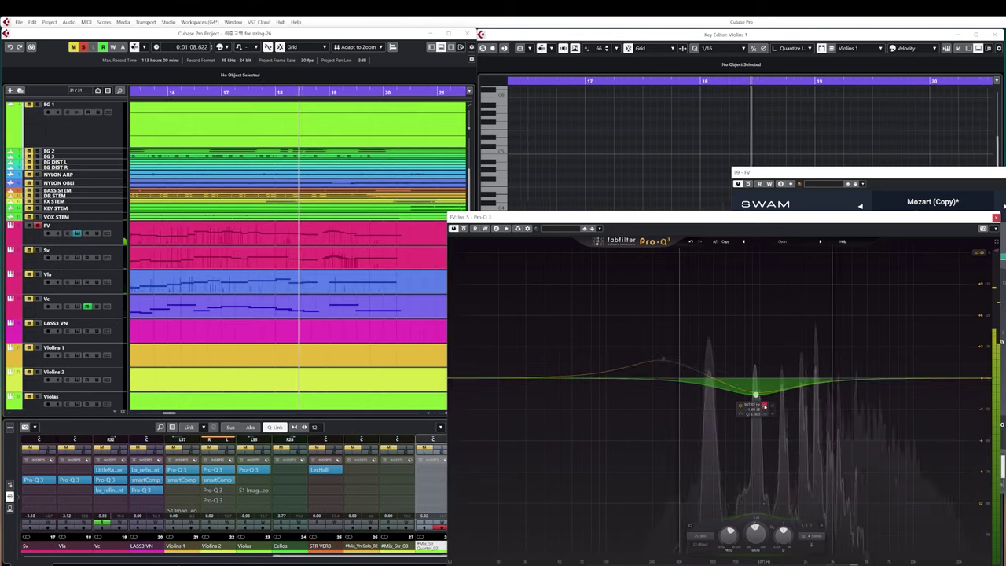
pyautogui.moveTo(662, 378); pyautogui.dragTo(662, 359)
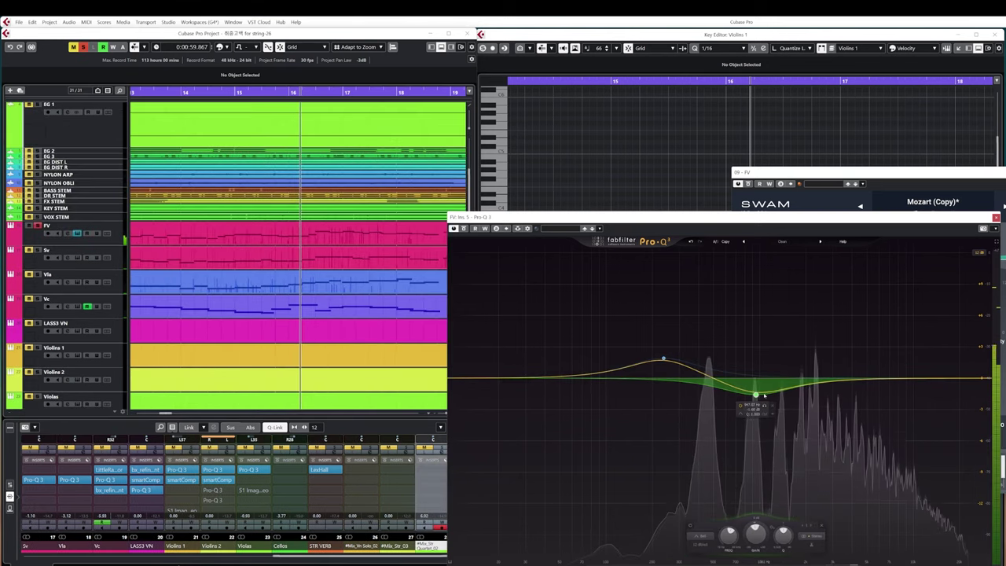
pyautogui.moveTo(755, 395); pyautogui.dragTo(756, 334)
pyautogui.moveTo(705, 352); pyautogui.dragTo(705, 365)
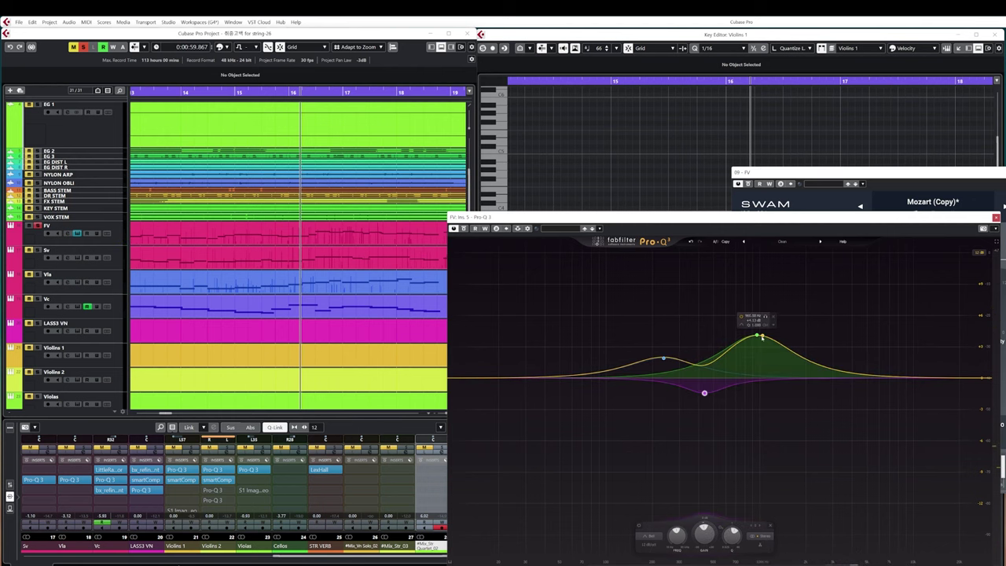
pyautogui.press('space')
pyautogui.moveTo(757, 335); pyautogui.dragTo(756, 382)
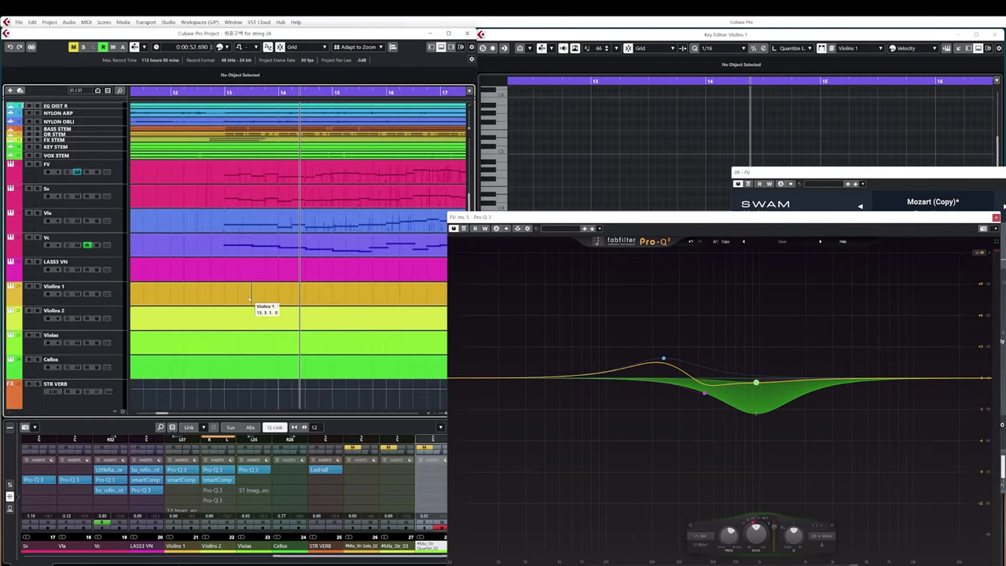
# Solo the FV track and add an upper-frequency boost and another mid cut to its Pro-Q 3 curve.
pyautogui.scroll(1, 249, 299)
pyautogui.click(38, 226)
pyautogui.moveTo(811, 379); pyautogui.dragTo(815, 362)
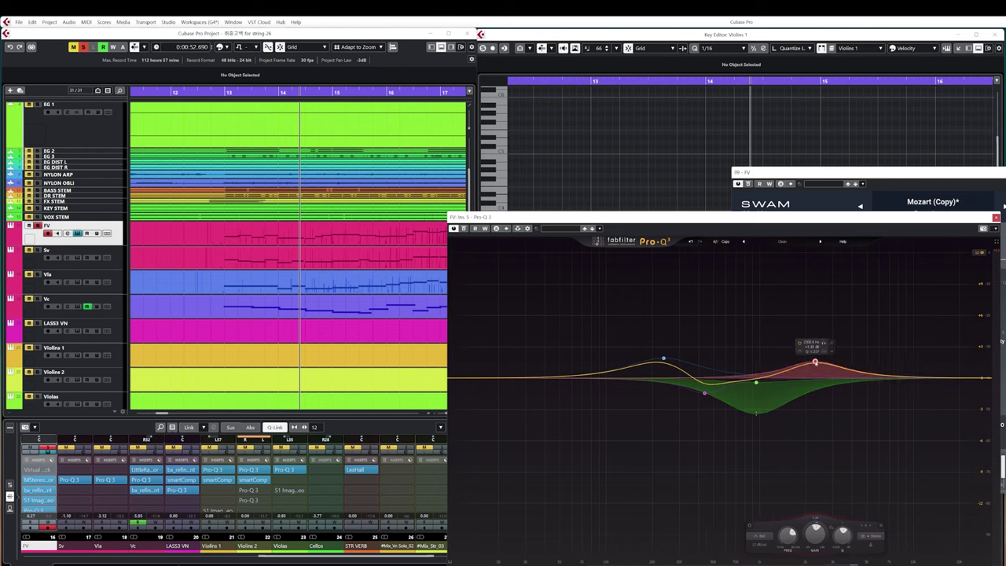
pyautogui.click(844, 352)
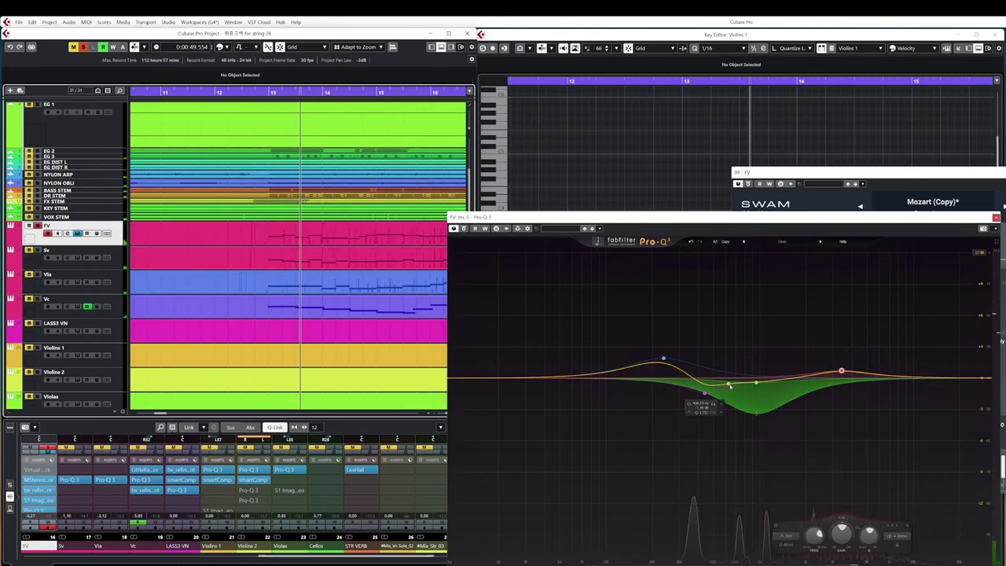
pyautogui.moveTo(735, 378); pyautogui.dragTo(730, 409)
pyautogui.click(784, 536)
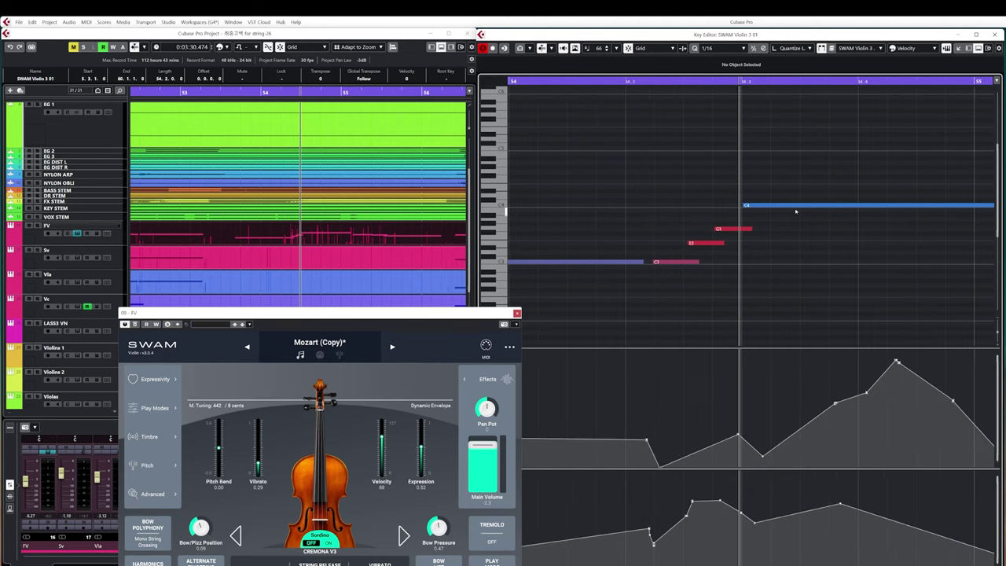
# Audition the long C4 note in the FV part at bar 54 and play back the passage around it.
pyautogui.scroll(2, 793, 206)
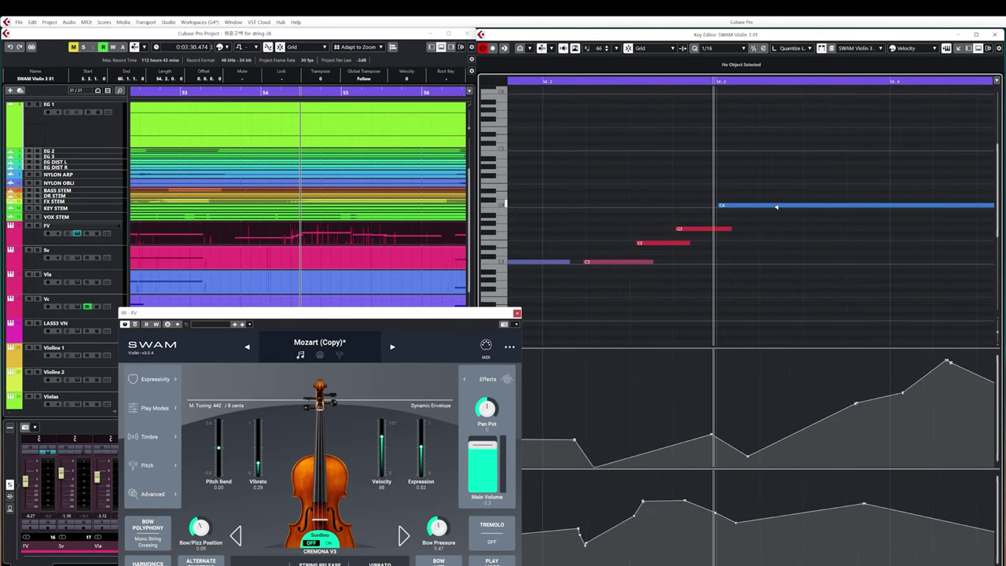
pyautogui.click(778, 206)
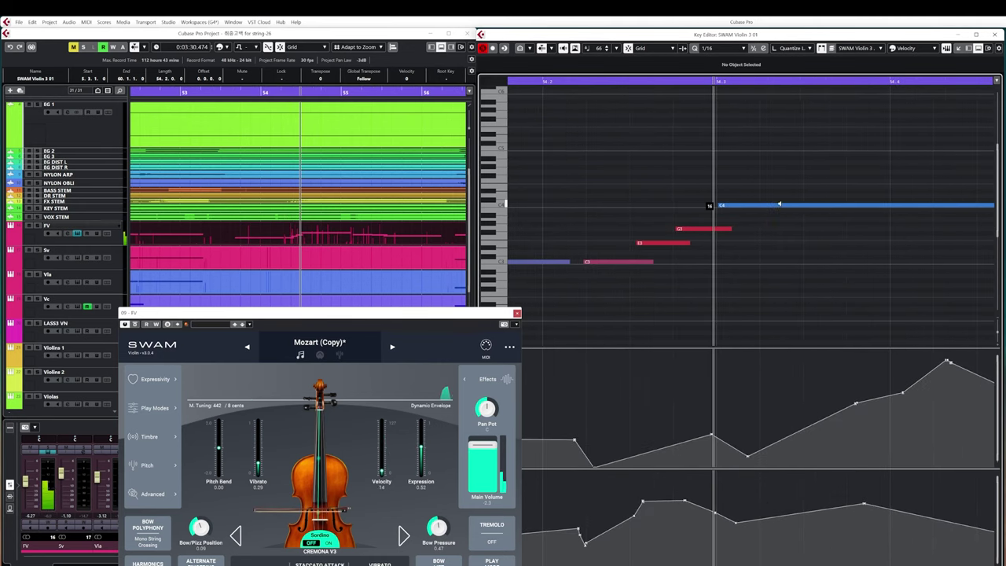
pyautogui.press('KP_Subtract')
pyautogui.press('space')
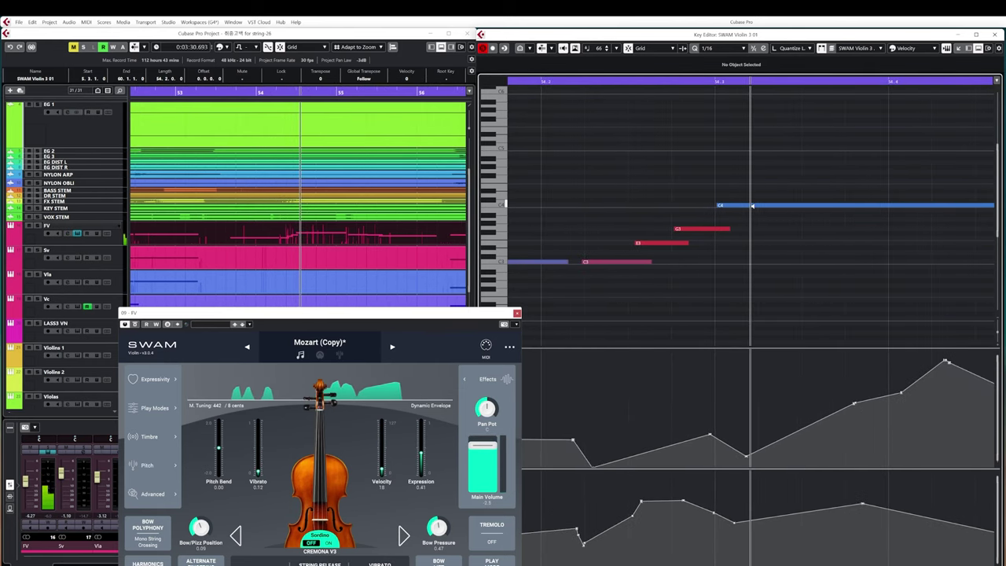
pyautogui.click(752, 206)
pyautogui.press('KP_0')
pyautogui.press('space')
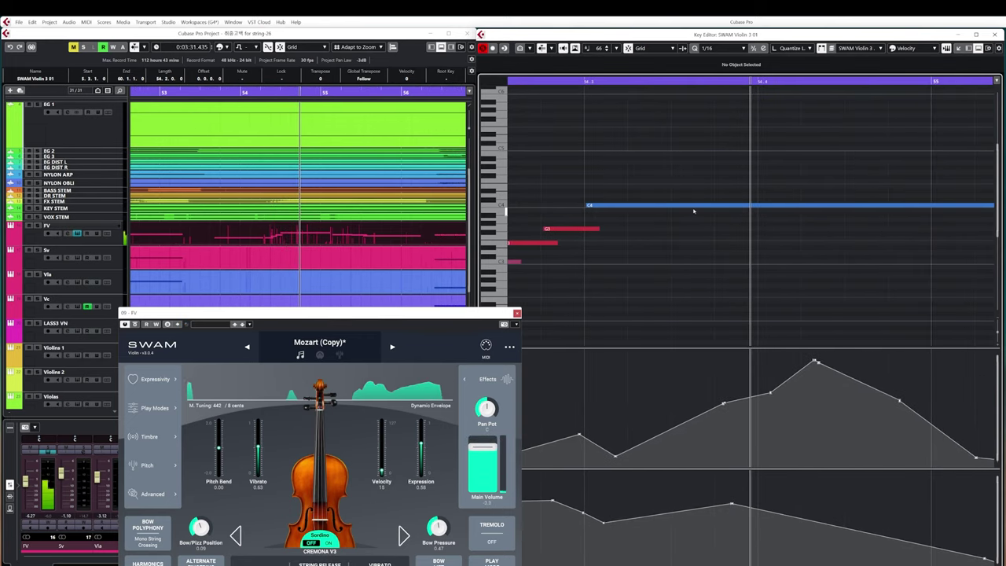
pyautogui.press('space')
pyautogui.press('space')
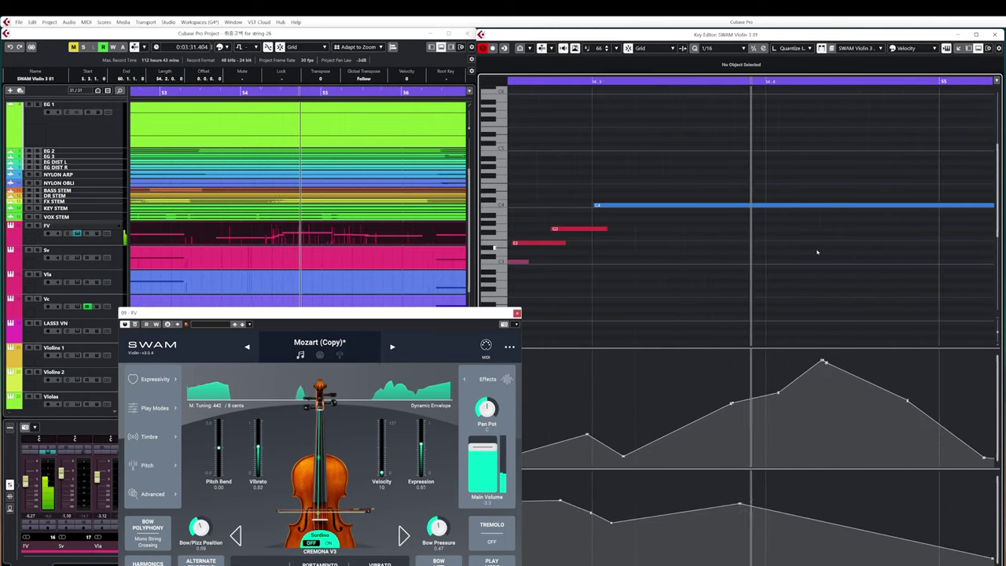
# Stop the violin playback and select the #Mix_Str Quartet_02 track to review the printed string mix tracks.
pyautogui.press('space')
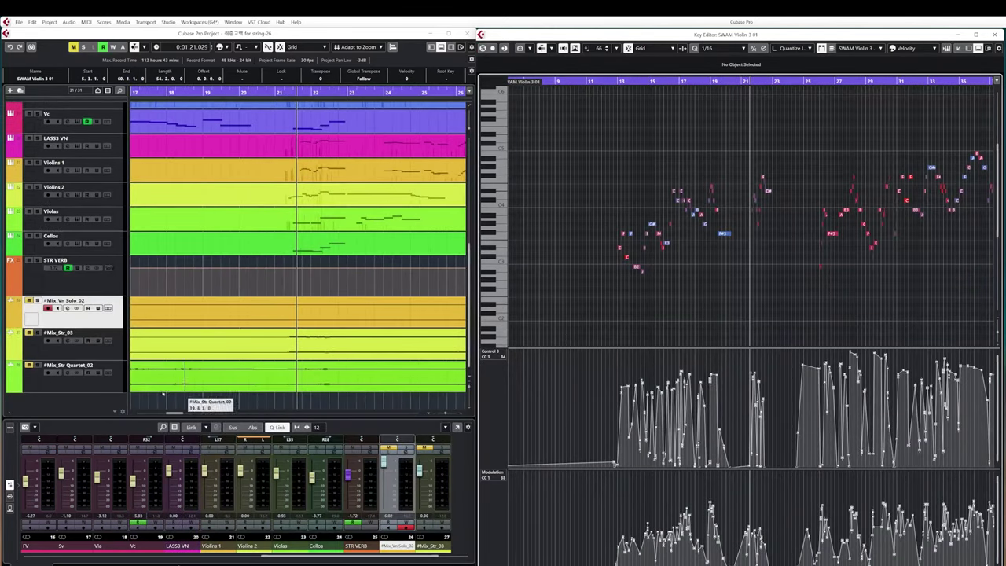
pyautogui.click(70, 385)
pyautogui.press('g')
pyautogui.press('g')
pyautogui.press('KP_Add')
pyautogui.press('KP_Subtract')
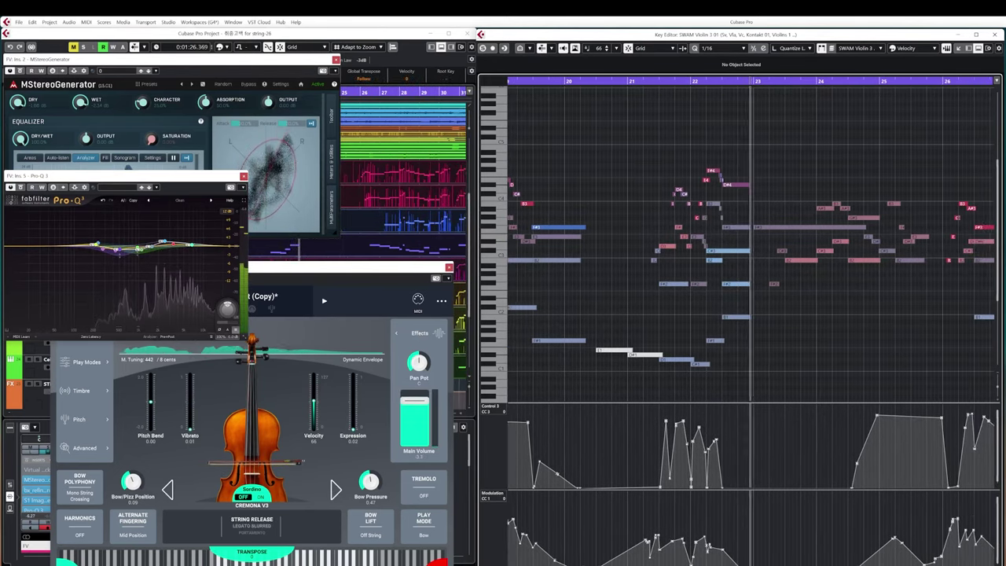
# Make Violins 1 the active part among the string parts shown together in the Key Editor.
pyautogui.click(862, 48)
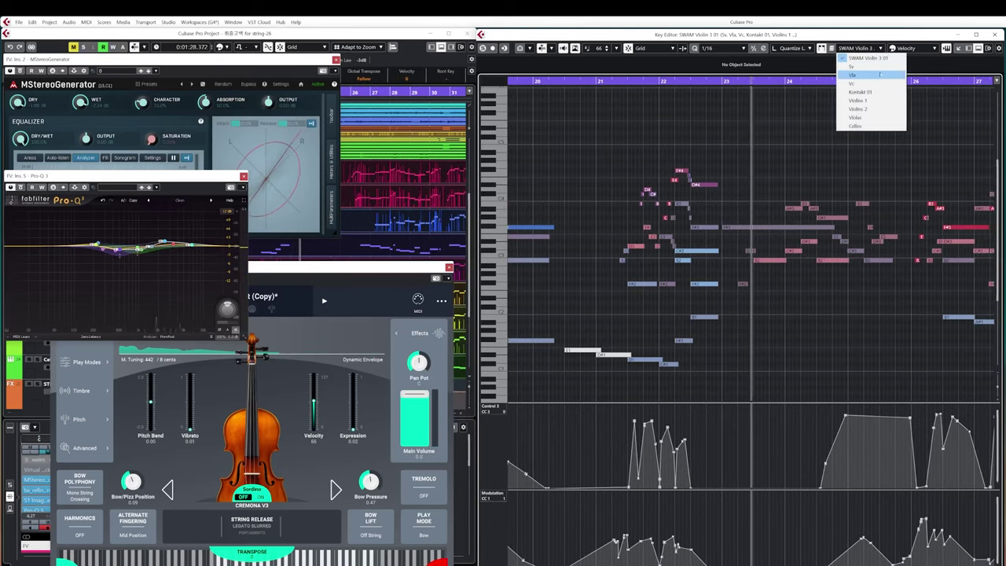
pyautogui.click(860, 100)
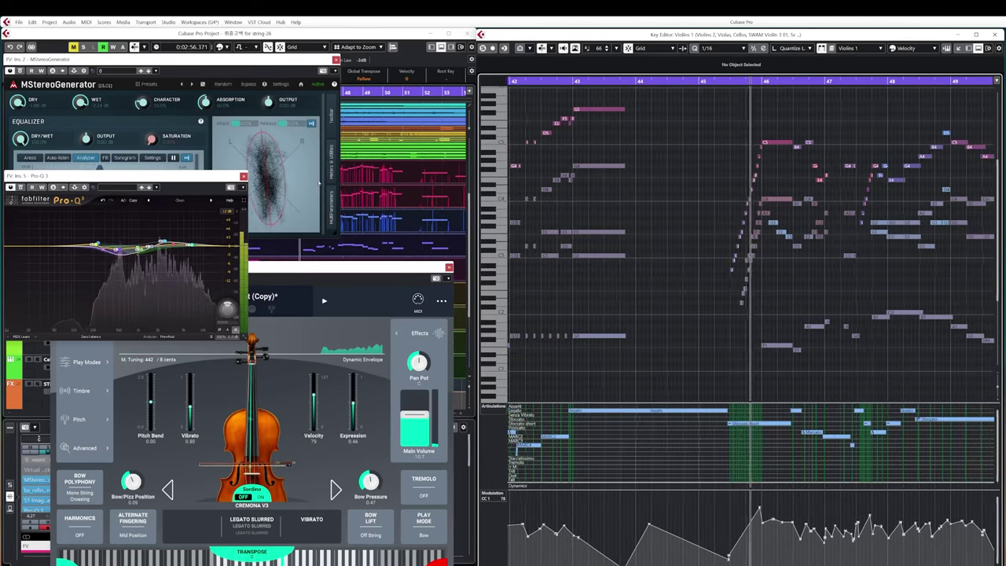
# Close the MStereoGenerator window and bring up the LASS3 VN track's Kontakt instrument, placed over the project tracks beside the Key Editor.
pyautogui.click(335, 60)
pyautogui.moveTo(194, 178); pyautogui.dragTo(207, 205)
pyautogui.scroll(-5, 91, 174)
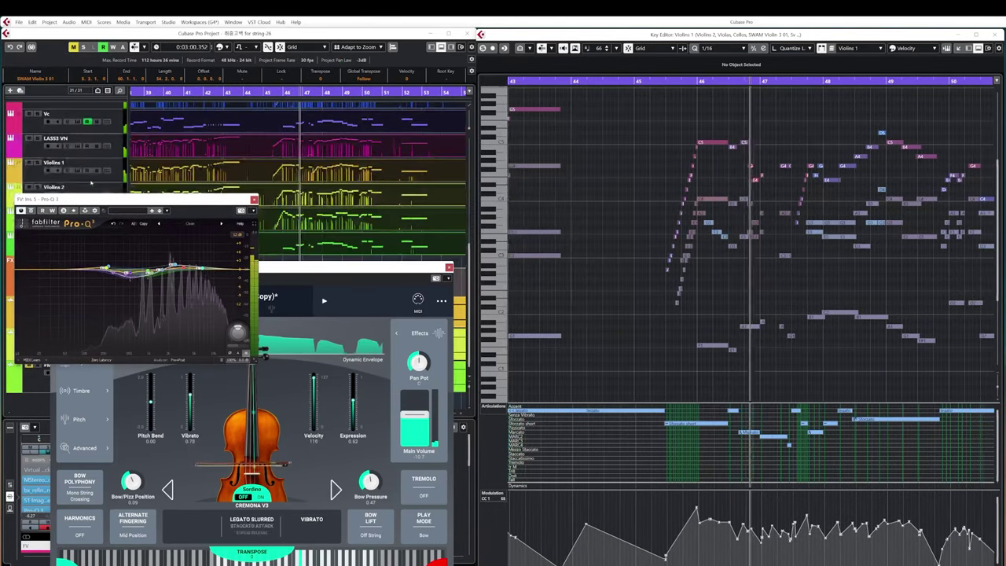
pyautogui.click(76, 145)
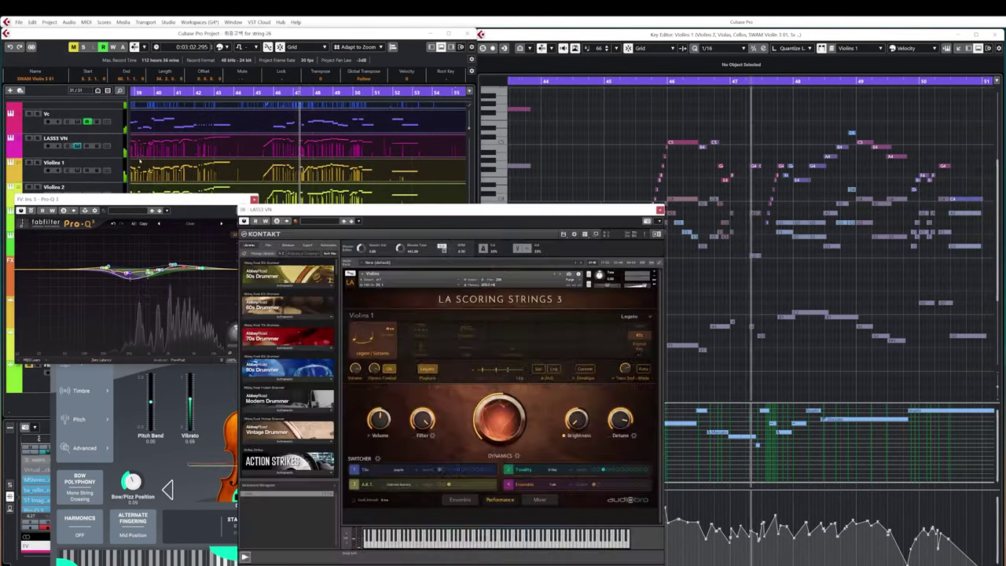
pyautogui.moveTo(375, 219); pyautogui.dragTo(177, 27)
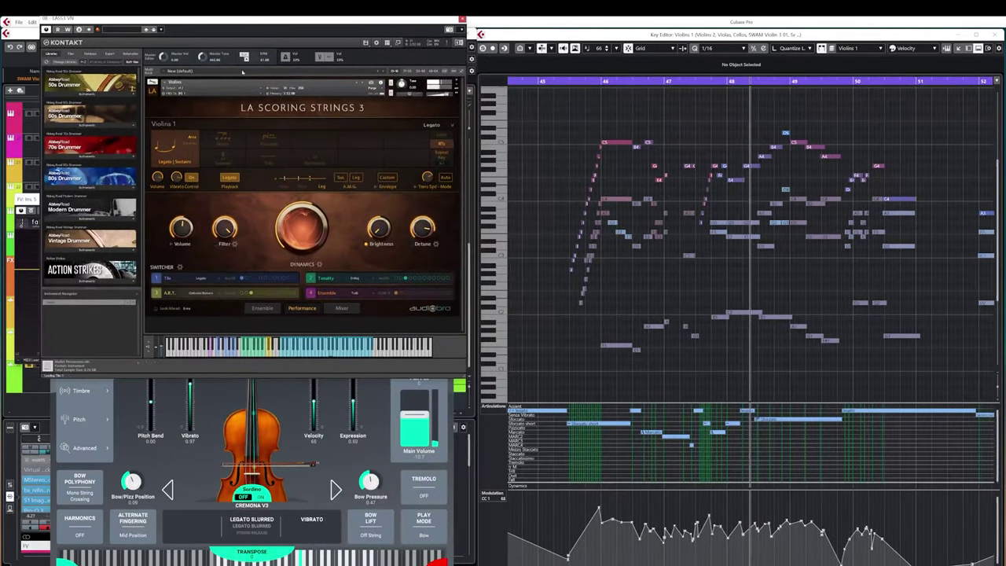